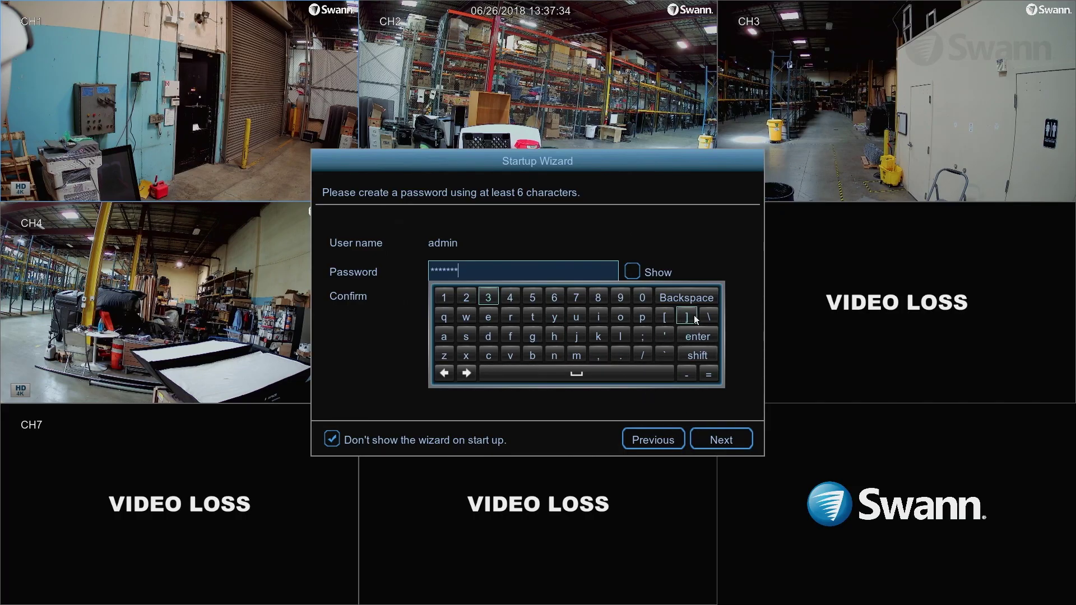
Retype the admin password in the Confirm field and advance to General System Configuration
click(728, 441)
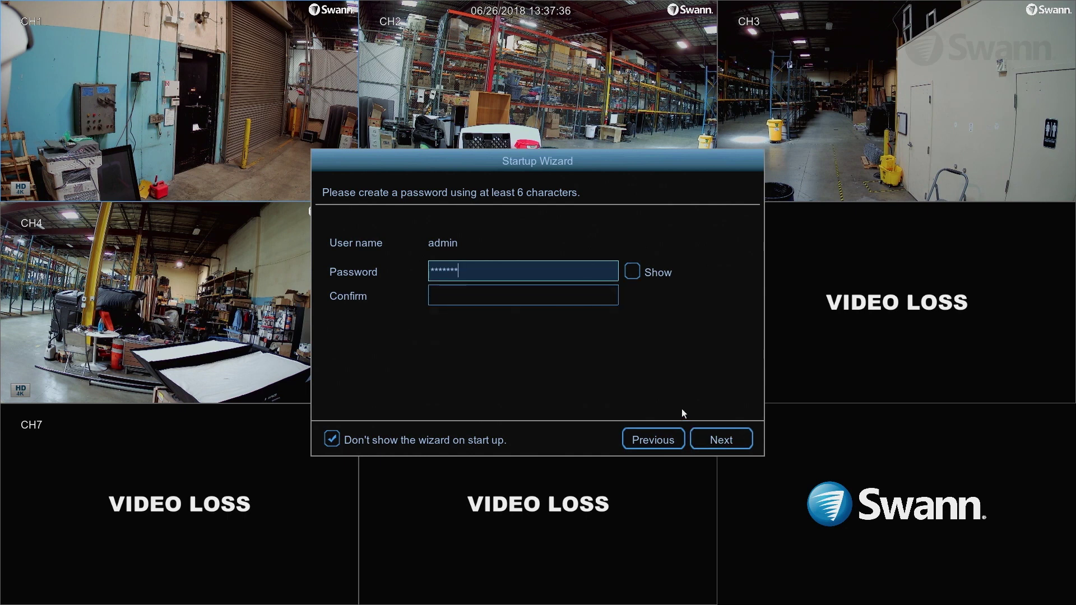
click(533, 295)
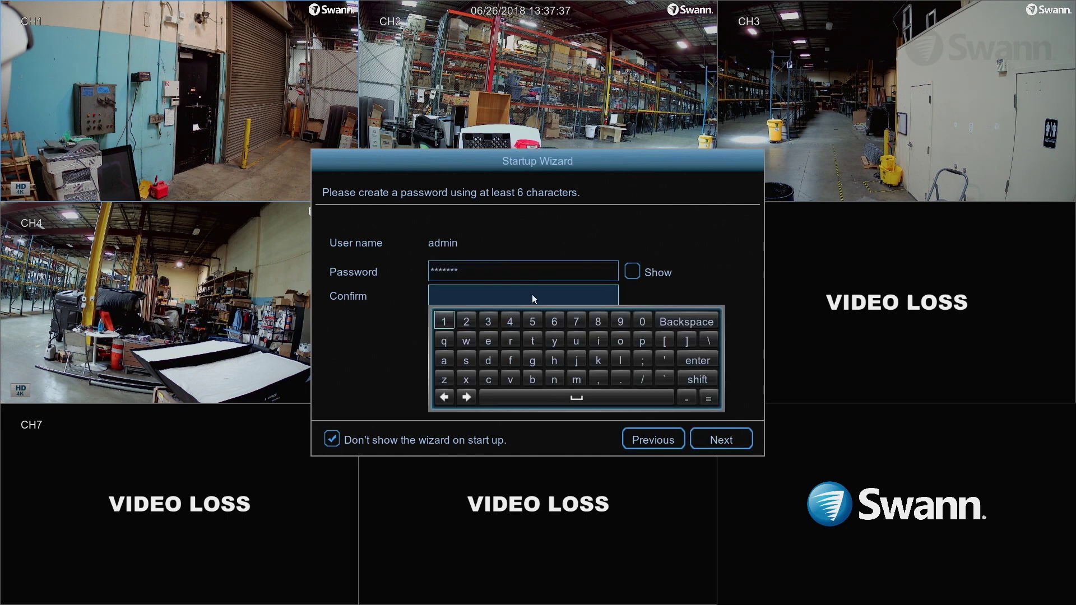
click(642, 341)
click(443, 360)
click(466, 360)
click(466, 360)
click(443, 321)
click(485, 319)
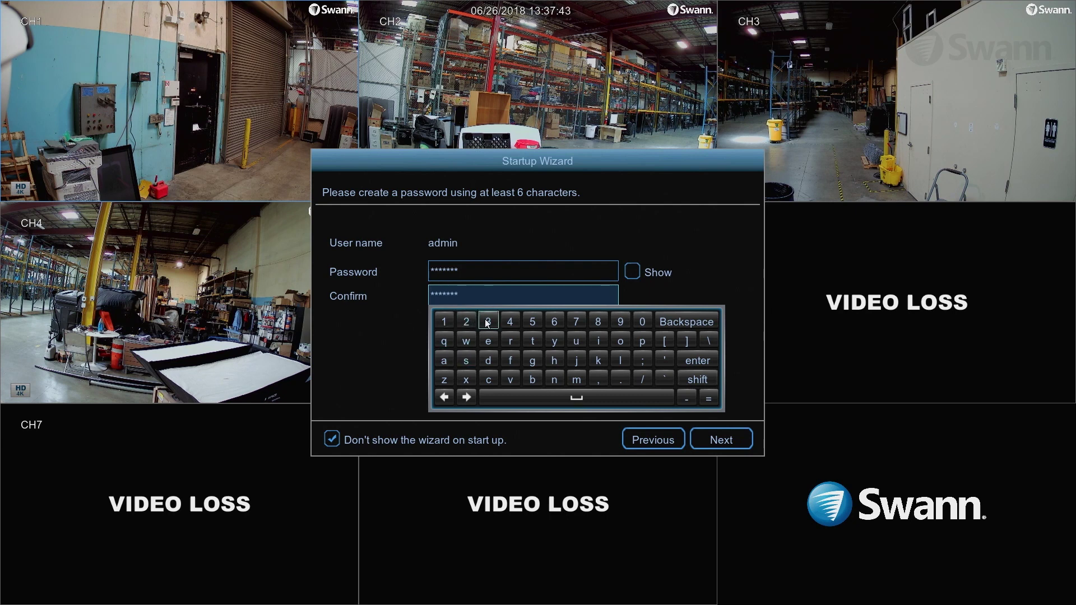
click(717, 440)
click(733, 442)
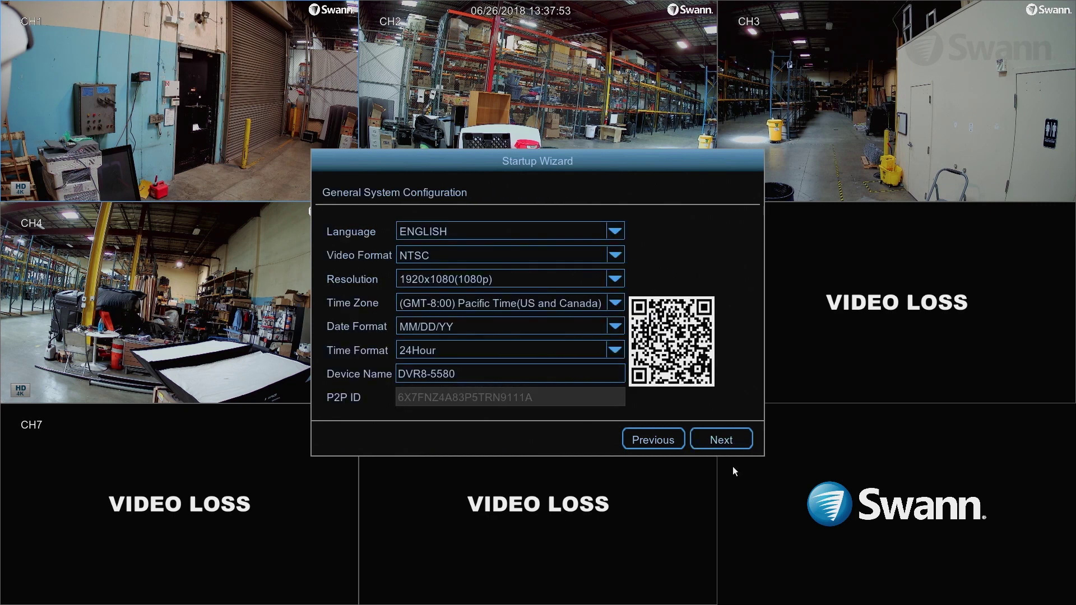
Keep ENGLISH language and NTSC video format, and set resolution to 3840x2160(4K)
click(620, 231)
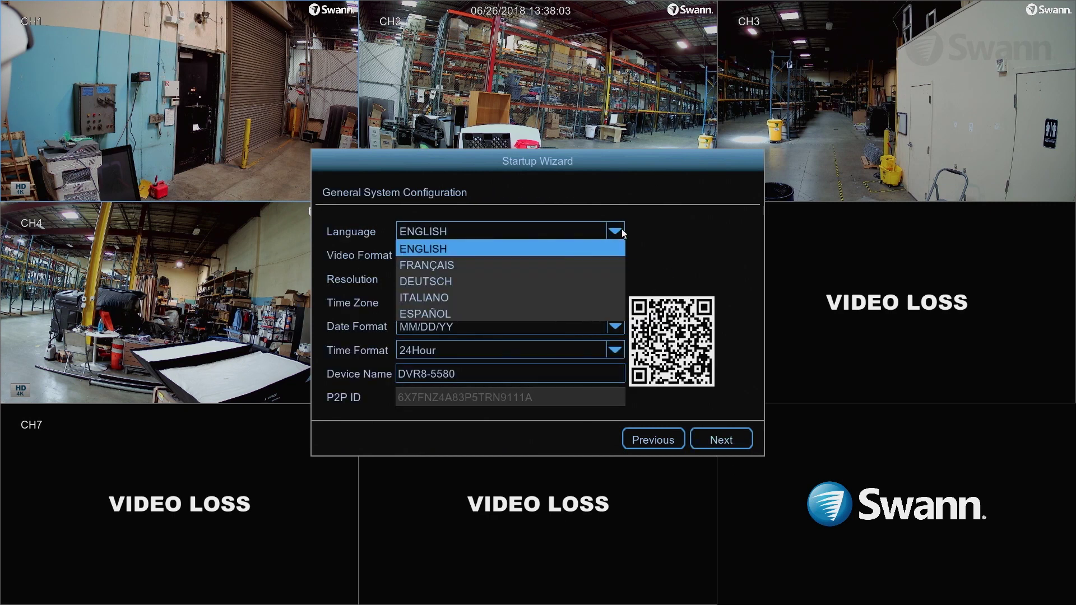
click(622, 232)
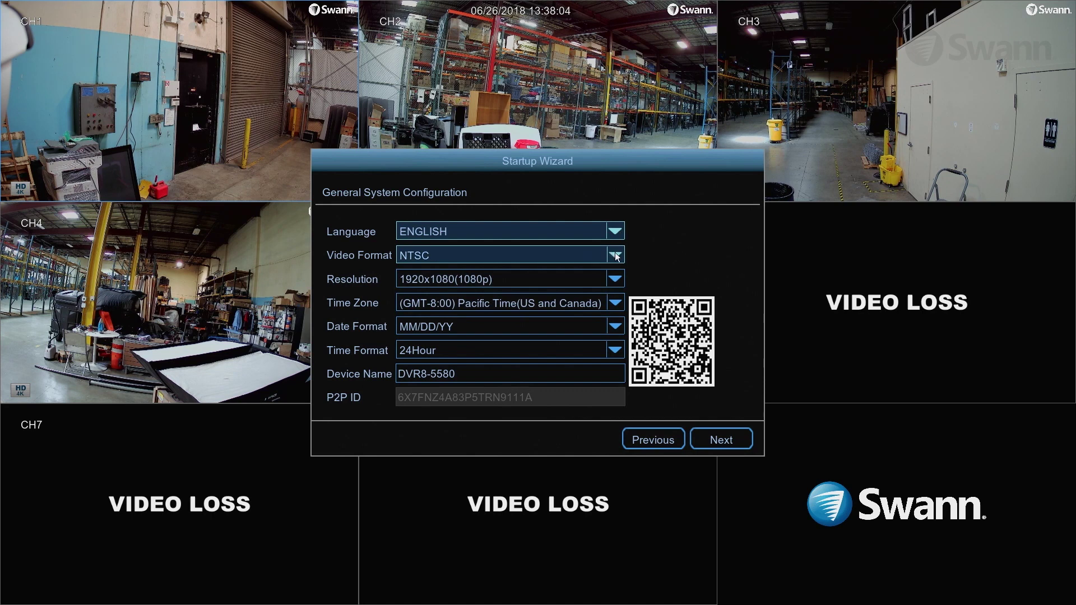
click(618, 256)
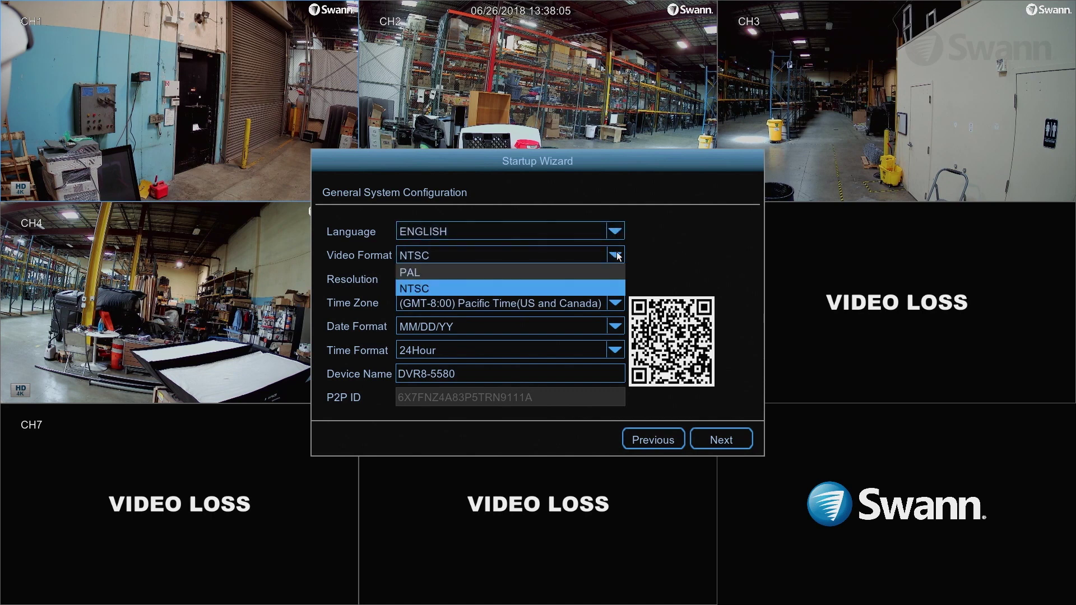
click(613, 260)
click(615, 278)
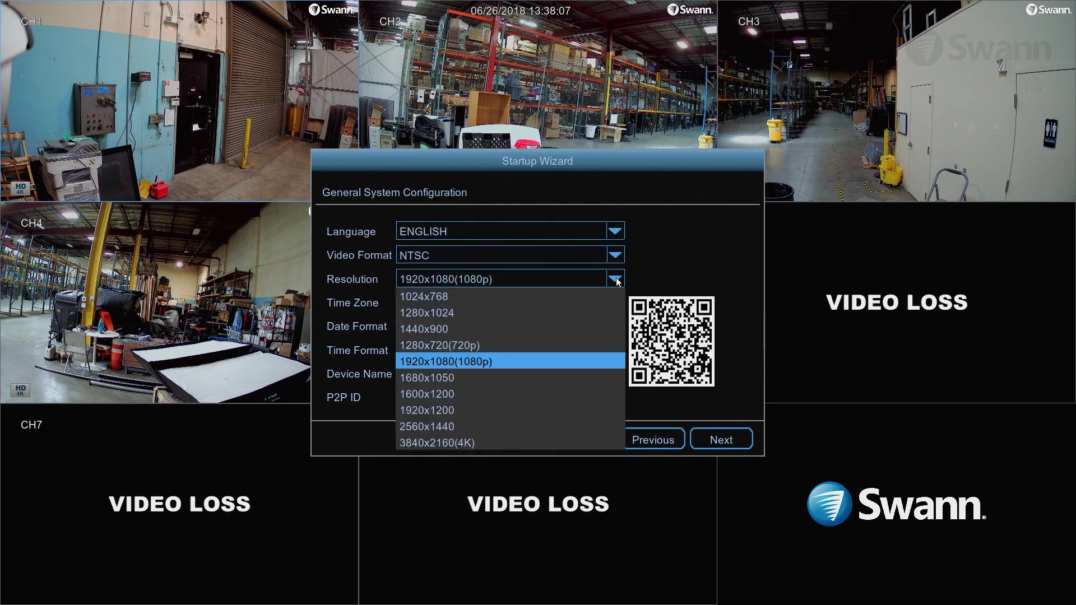
click(517, 446)
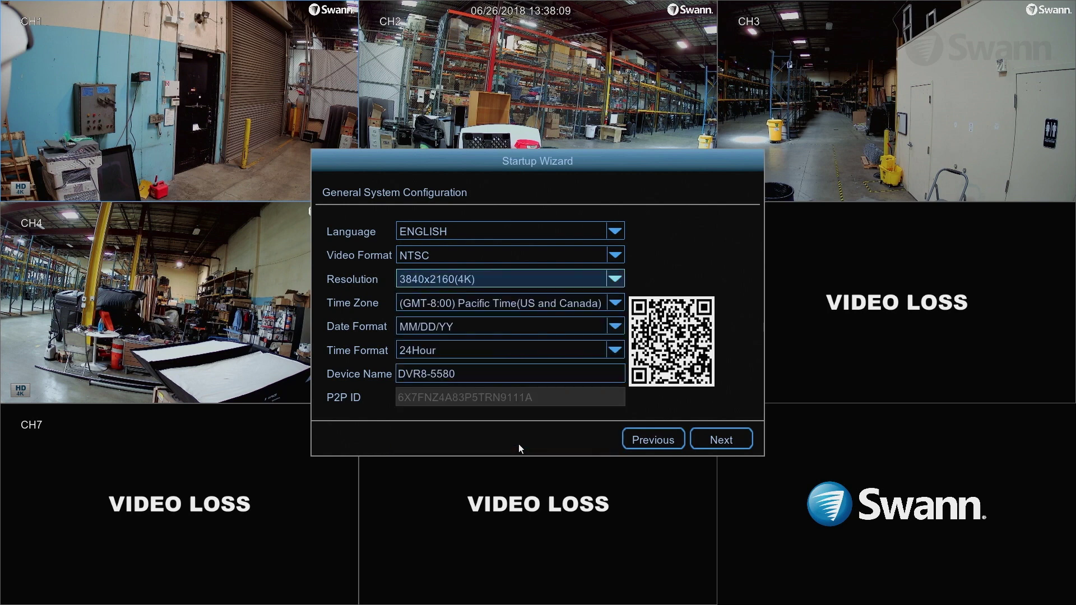
click(617, 304)
click(618, 305)
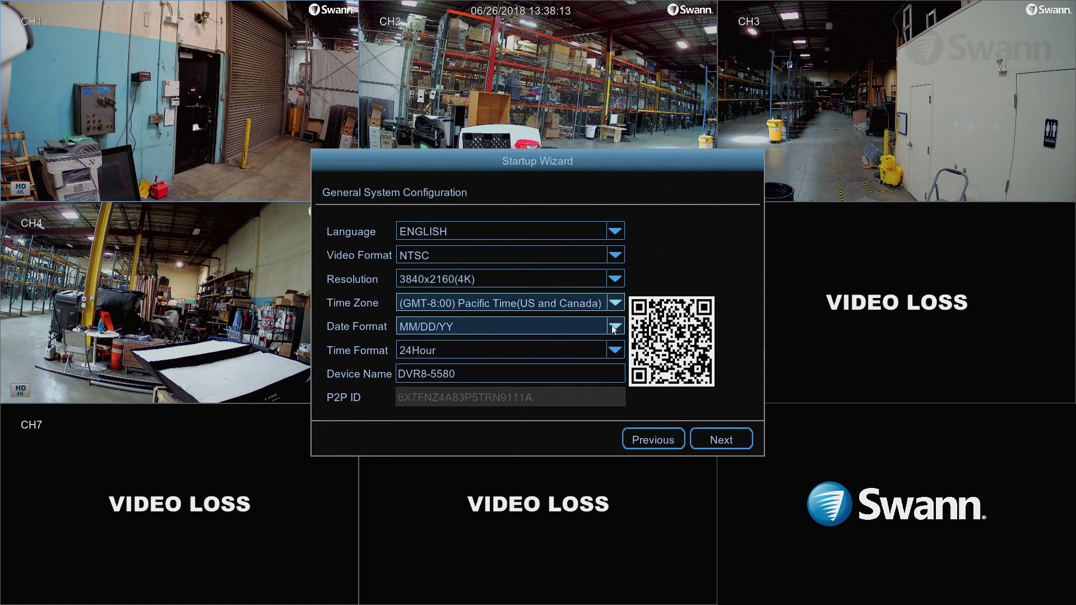
click(614, 327)
click(614, 341)
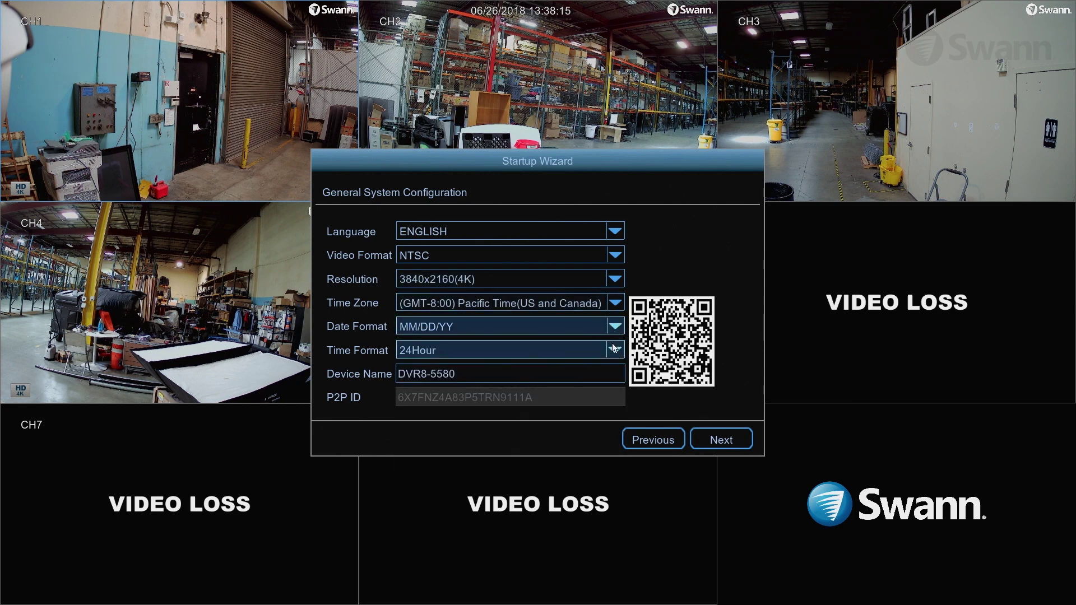
click(615, 352)
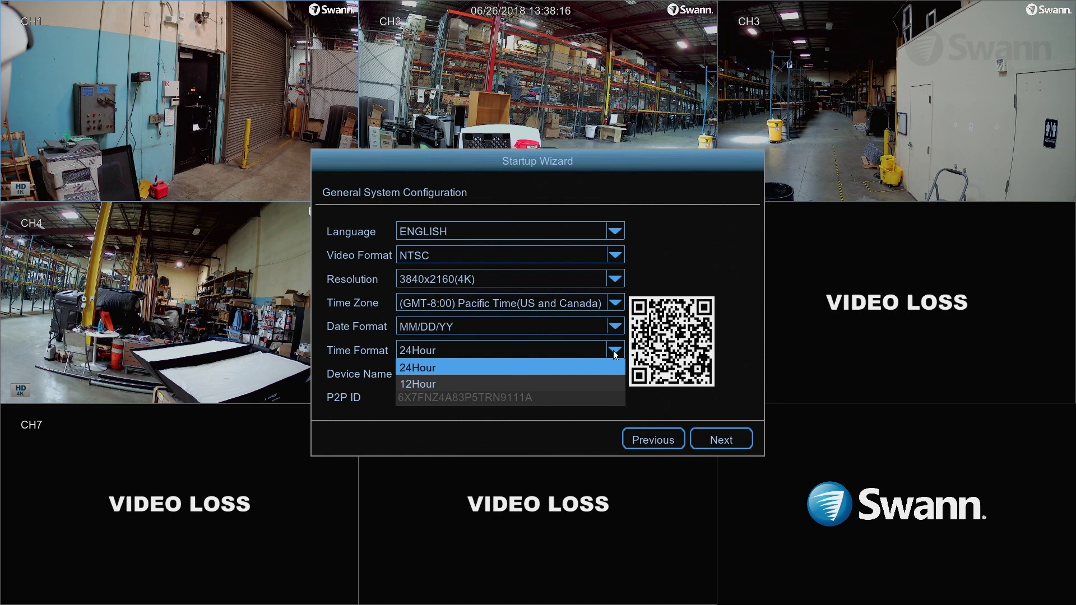
click(613, 351)
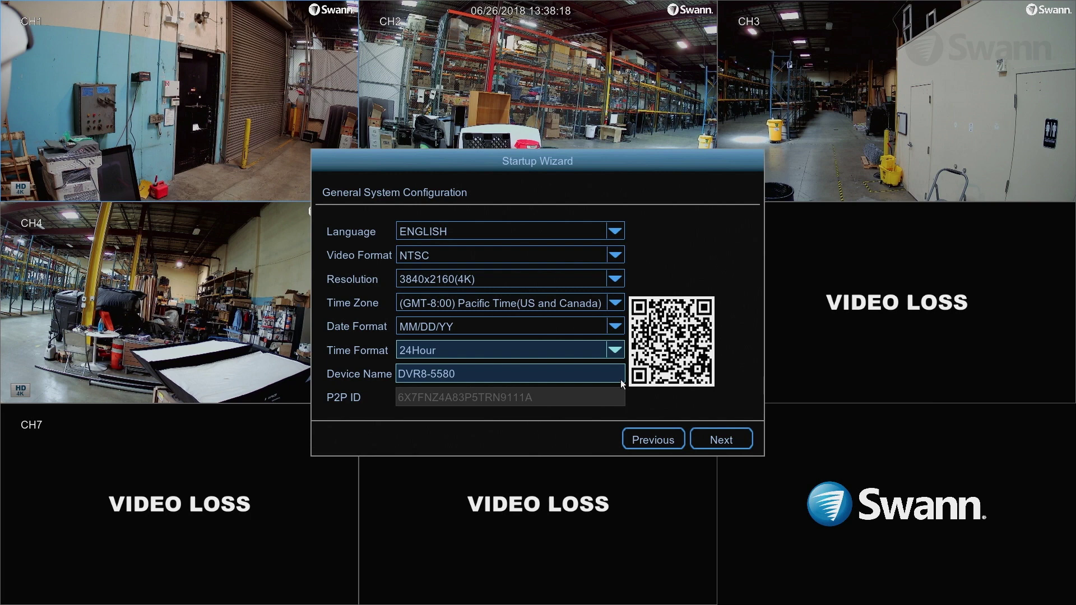
click(723, 440)
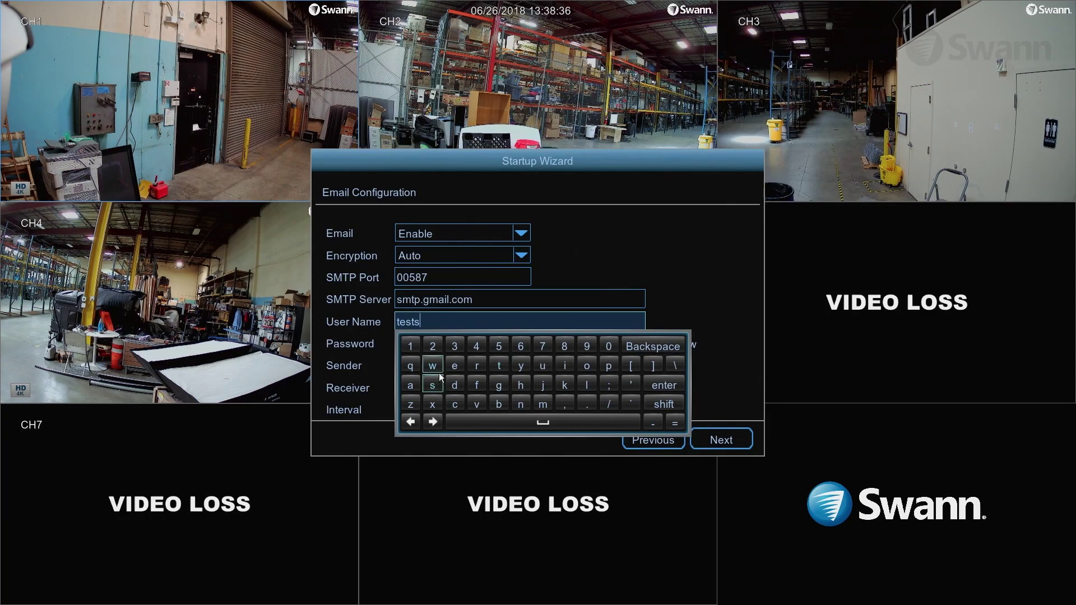
Set Email to Enable and begin entering the sending account's address as user name
click(438, 370)
click(415, 384)
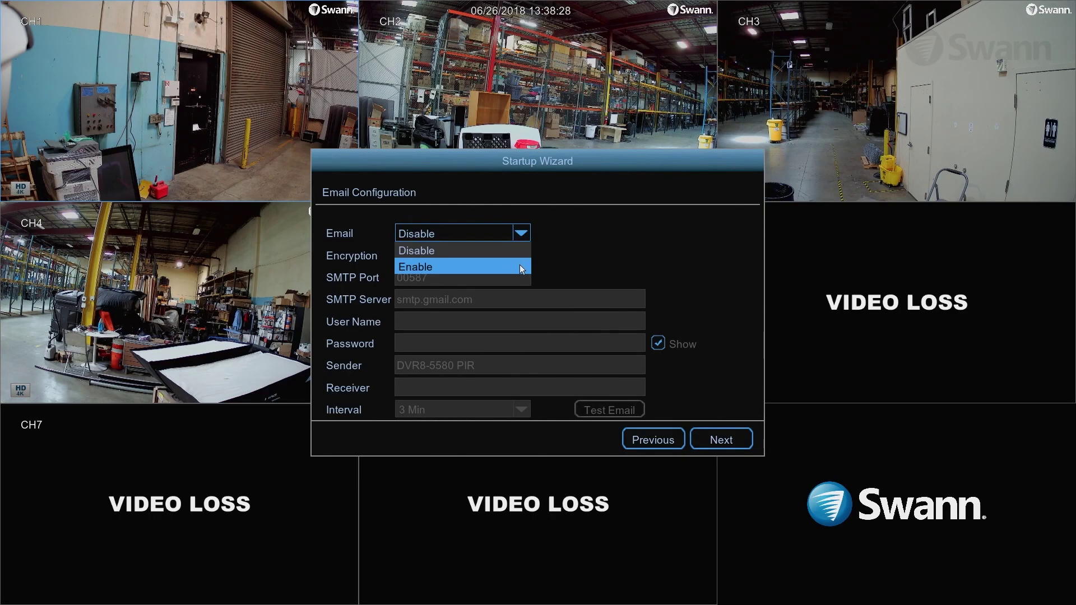
click(519, 264)
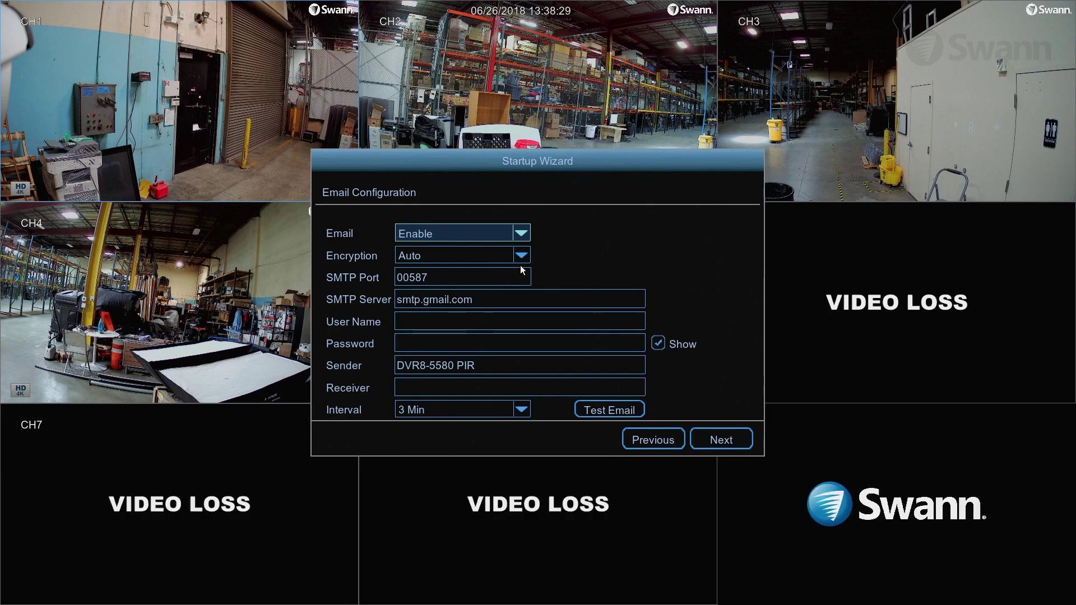
click(519, 322)
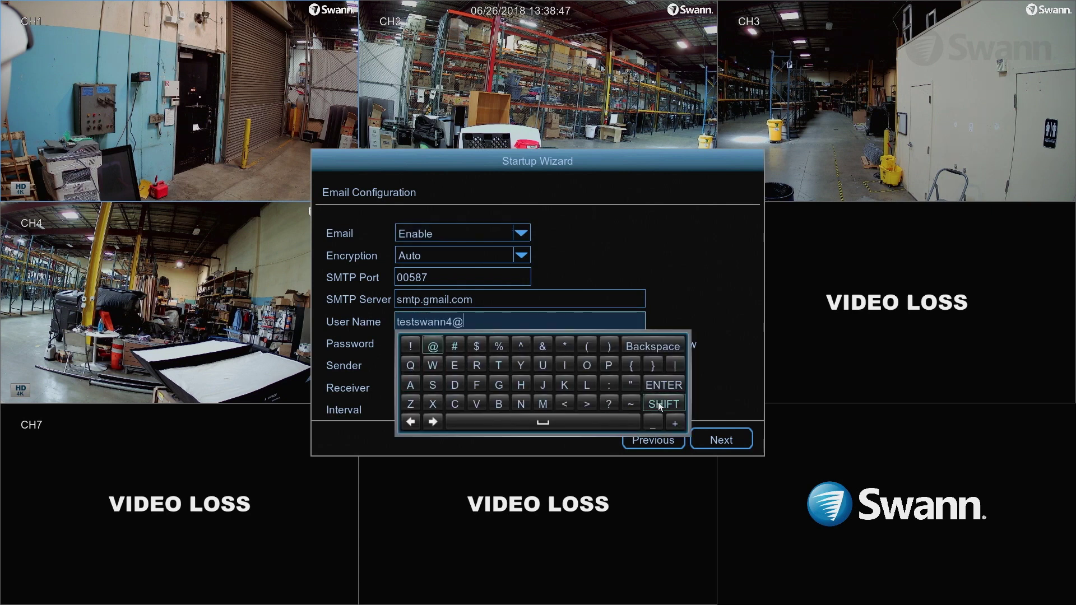
Enter the sending Gmail account's address as user name and its account password
click(644, 384)
click(643, 376)
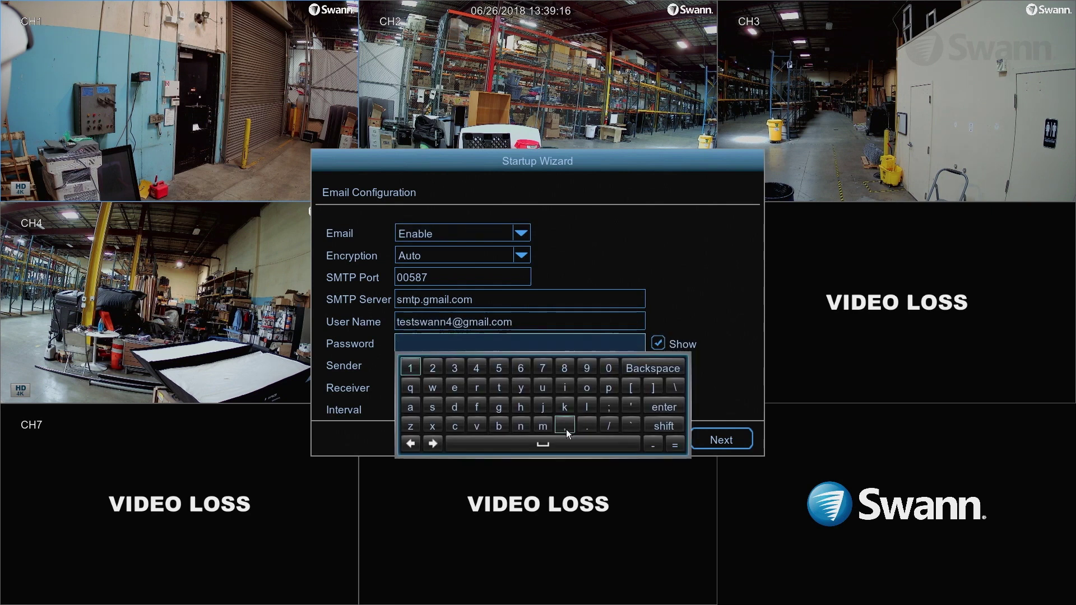
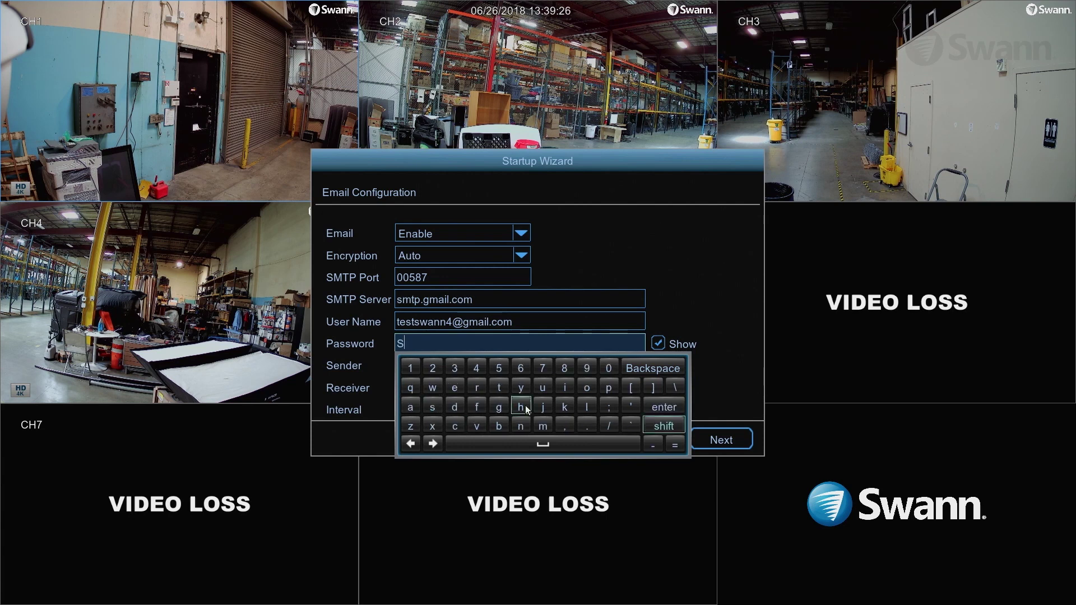
Set the sender name to DVR8-5580 PIR and fill in the receiver's Gmail address
click(664, 406)
click(505, 368)
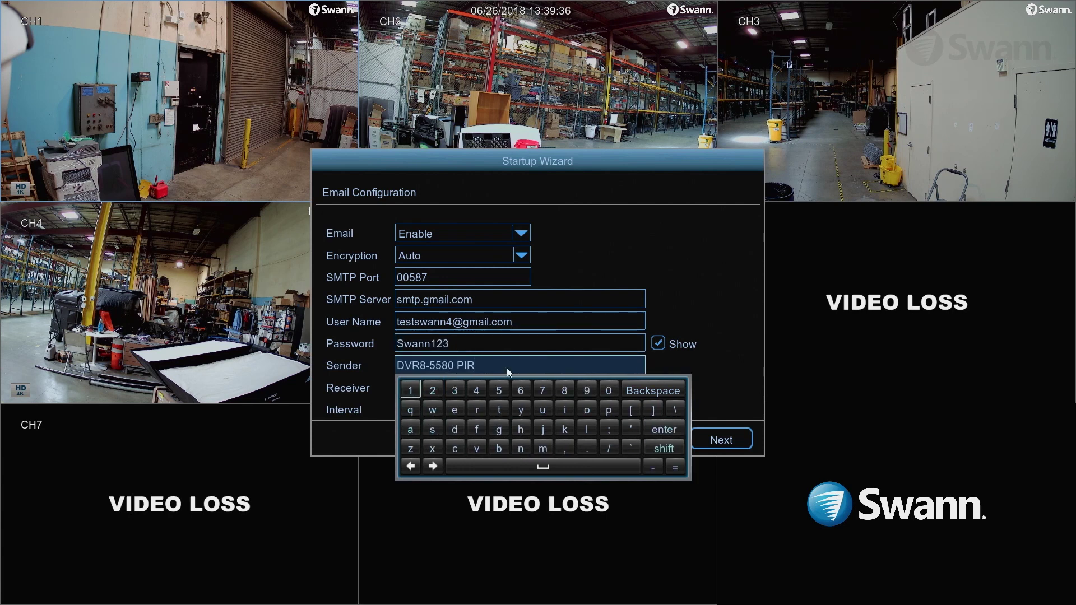
right_click(506, 368)
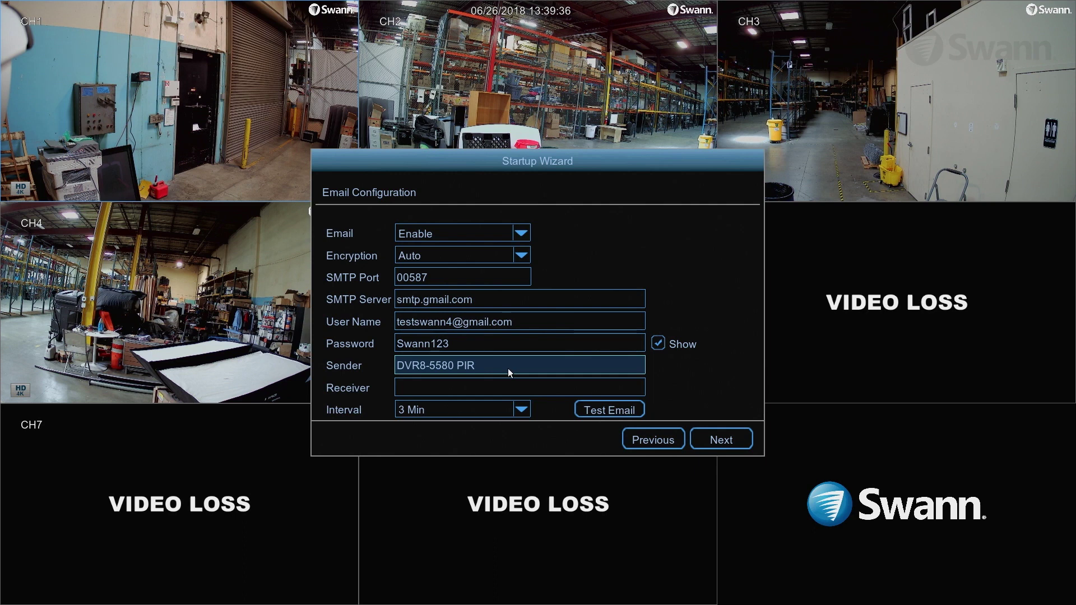
click(508, 388)
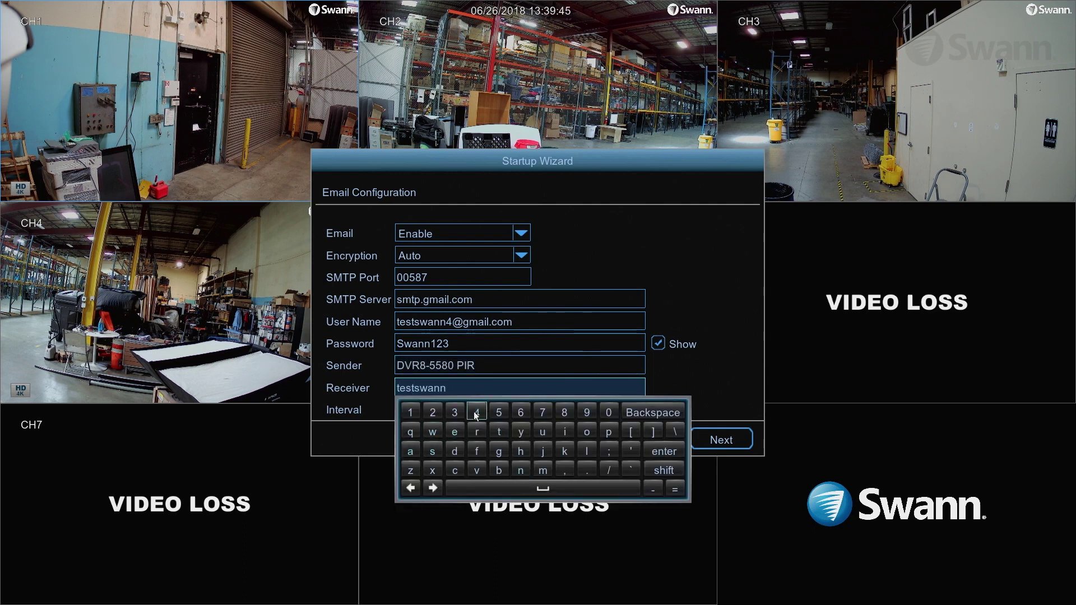
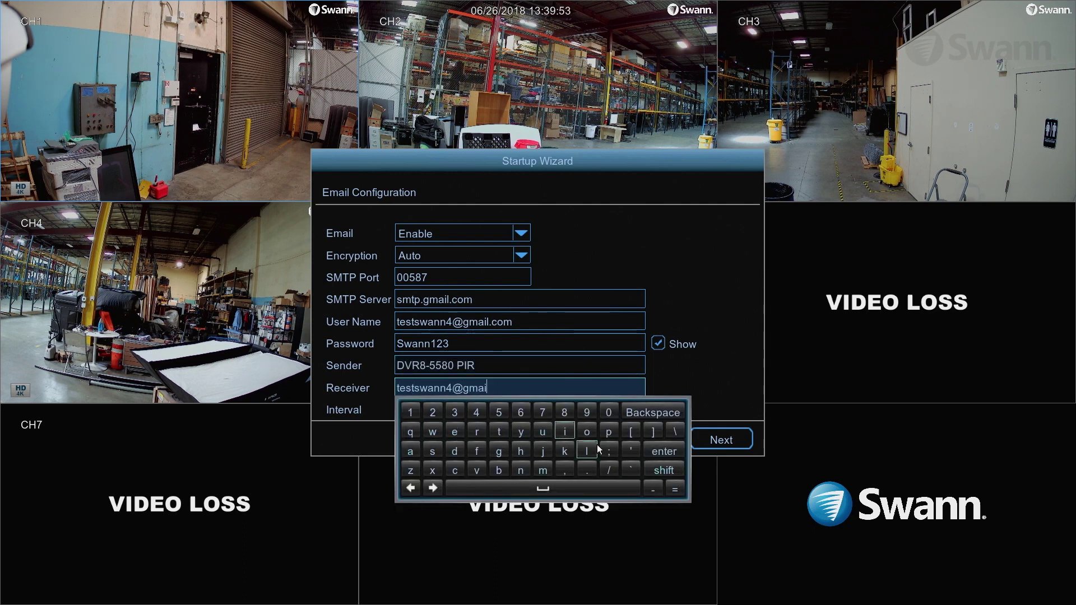
right_click(560, 435)
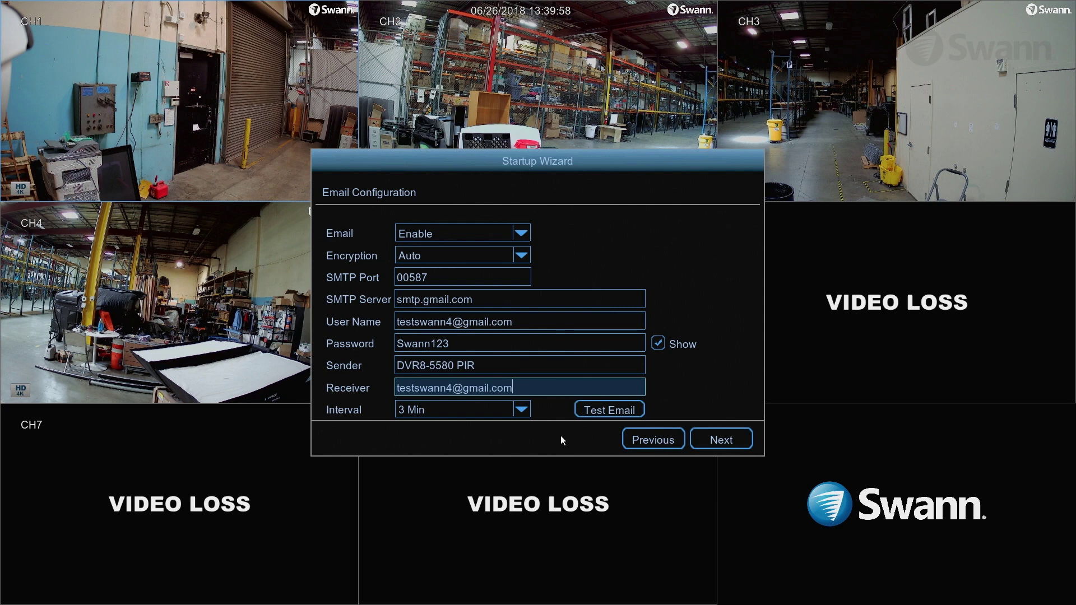
Send a test email and dismiss the 'Email Test was successful!' notice
click(602, 409)
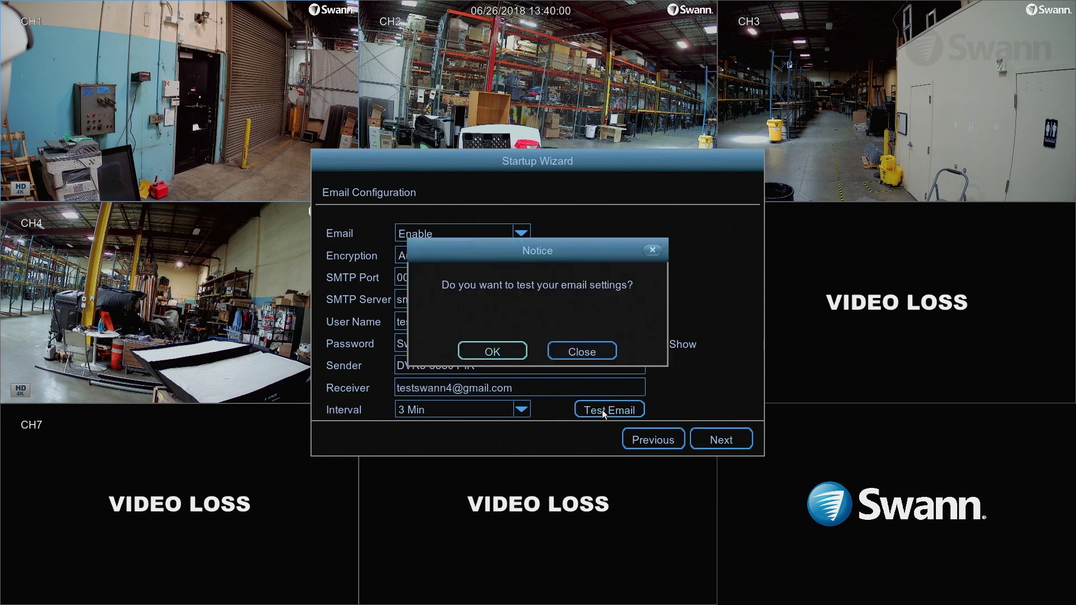
click(489, 342)
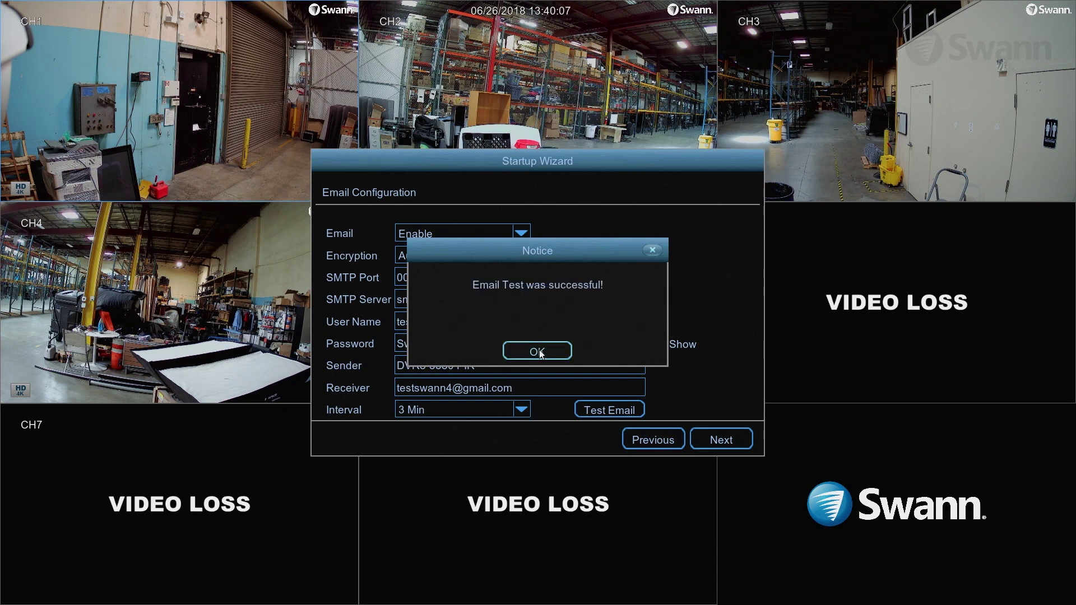
click(536, 351)
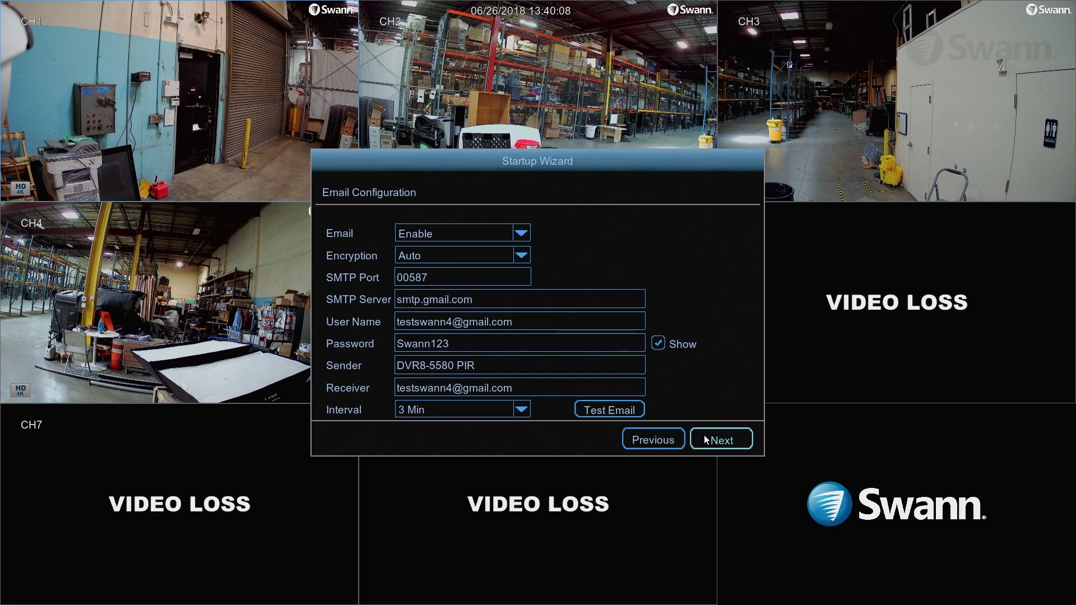
Keep NTP enabled, sync the clock from pool.ntp.org now, and proceed to DST Configuration
click(712, 439)
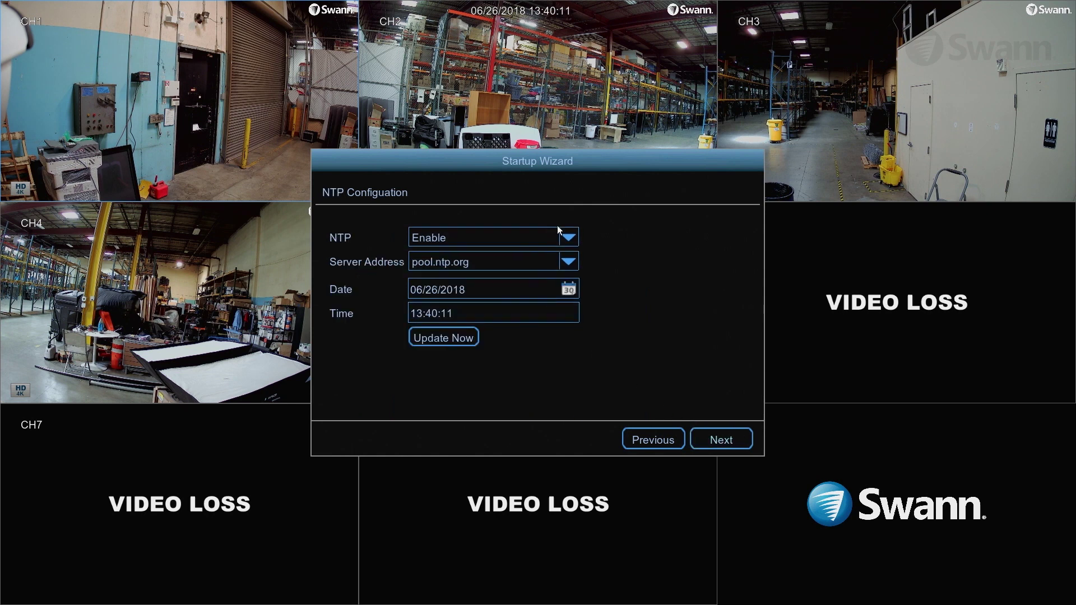
click(574, 241)
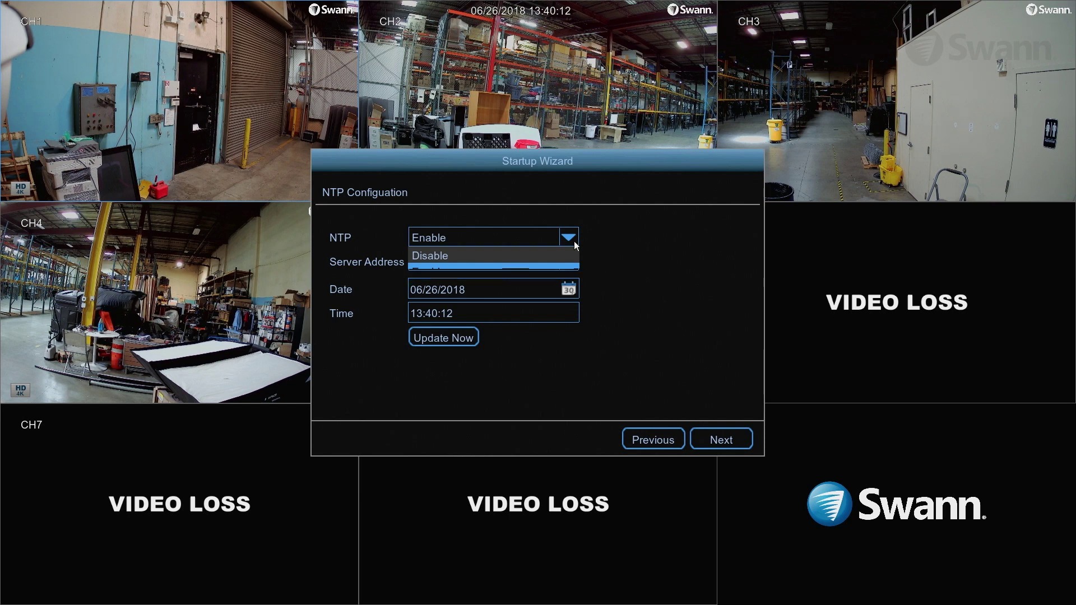
click(573, 241)
click(447, 336)
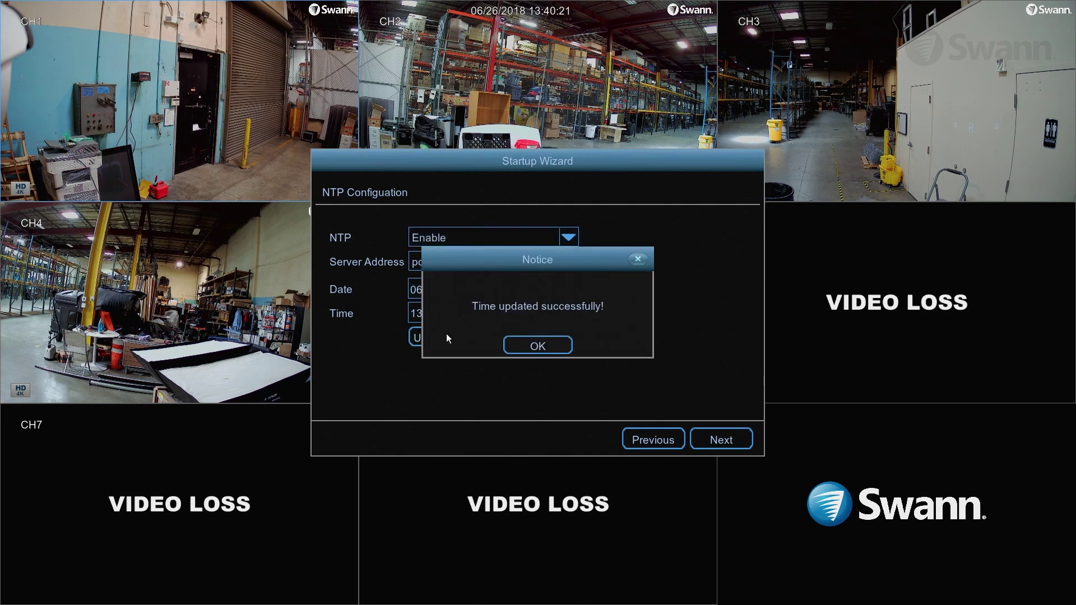
click(552, 346)
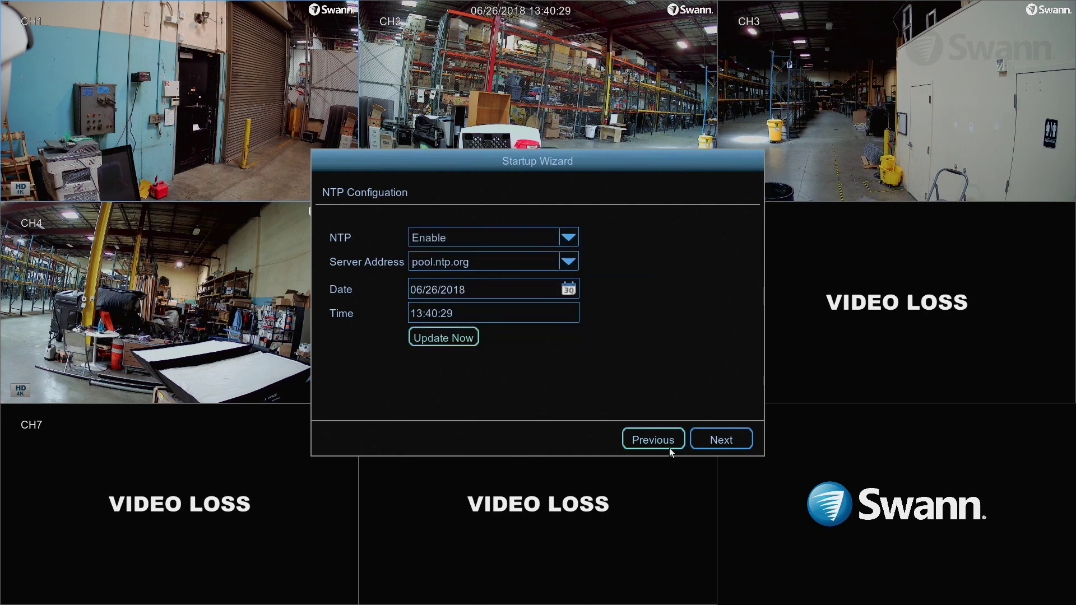
click(715, 434)
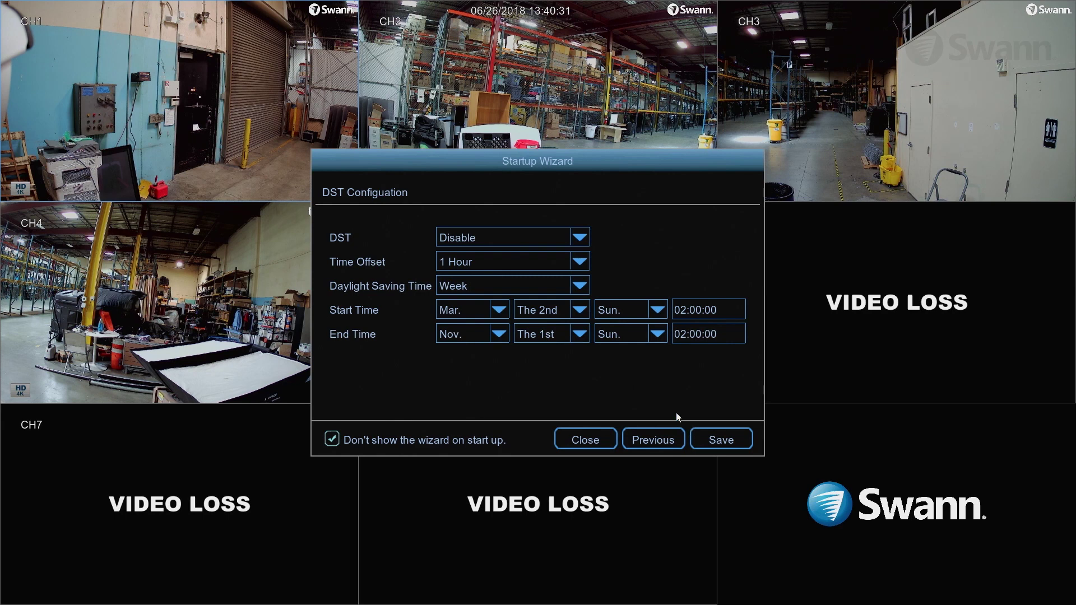
Enable DST with a 1 Hour time offset and save the wizard settings
click(586, 239)
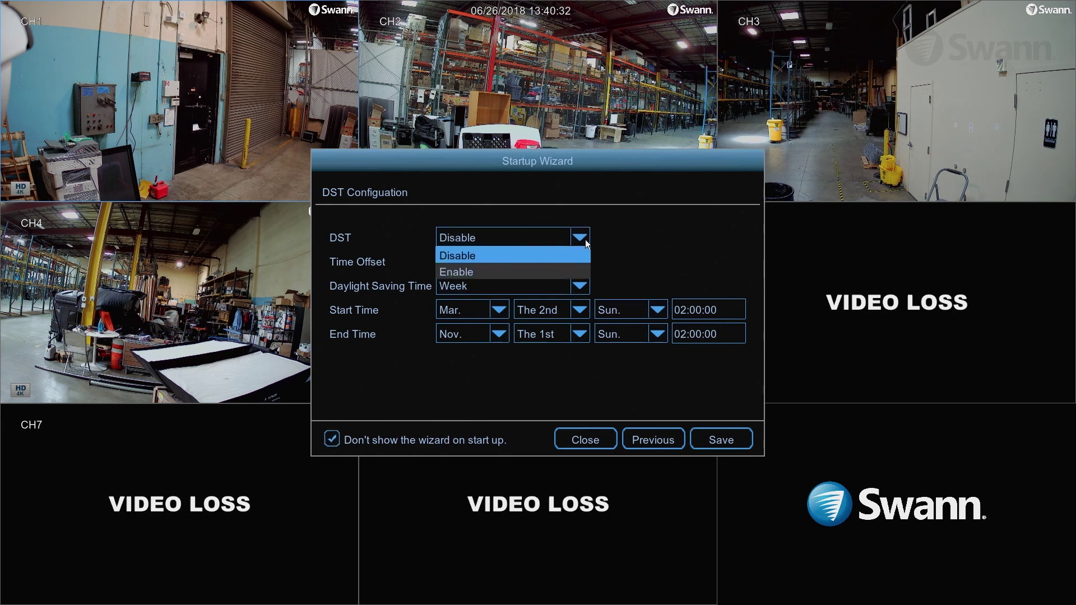
click(565, 271)
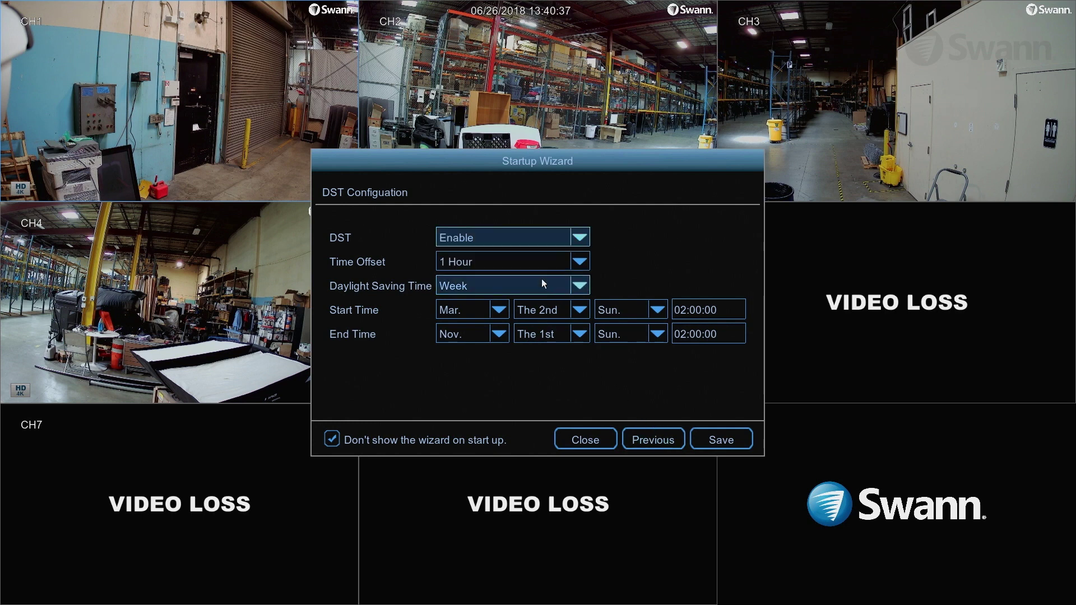
click(579, 261)
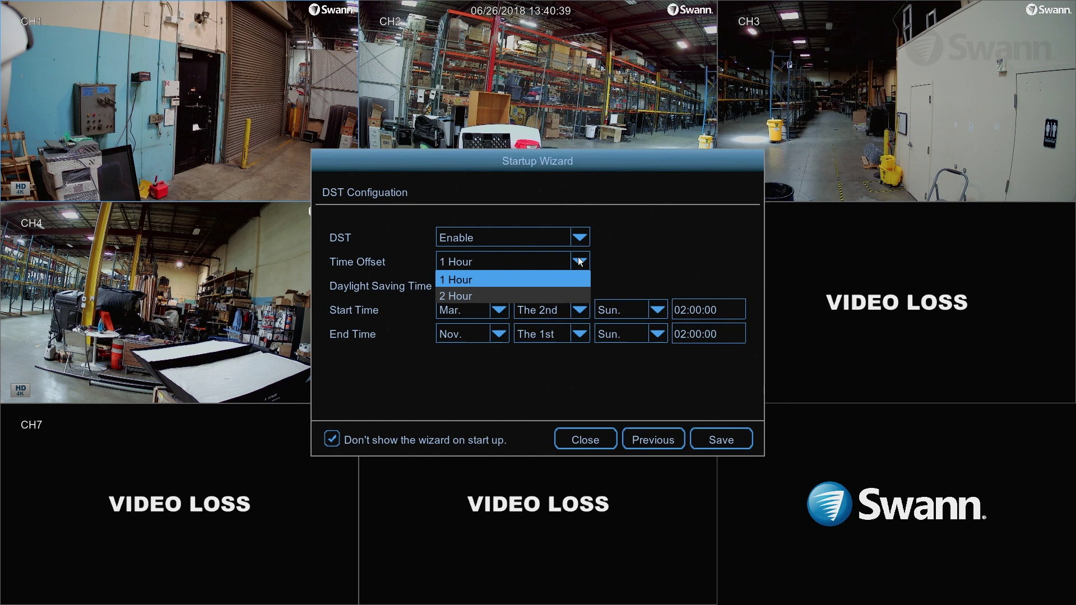
click(579, 261)
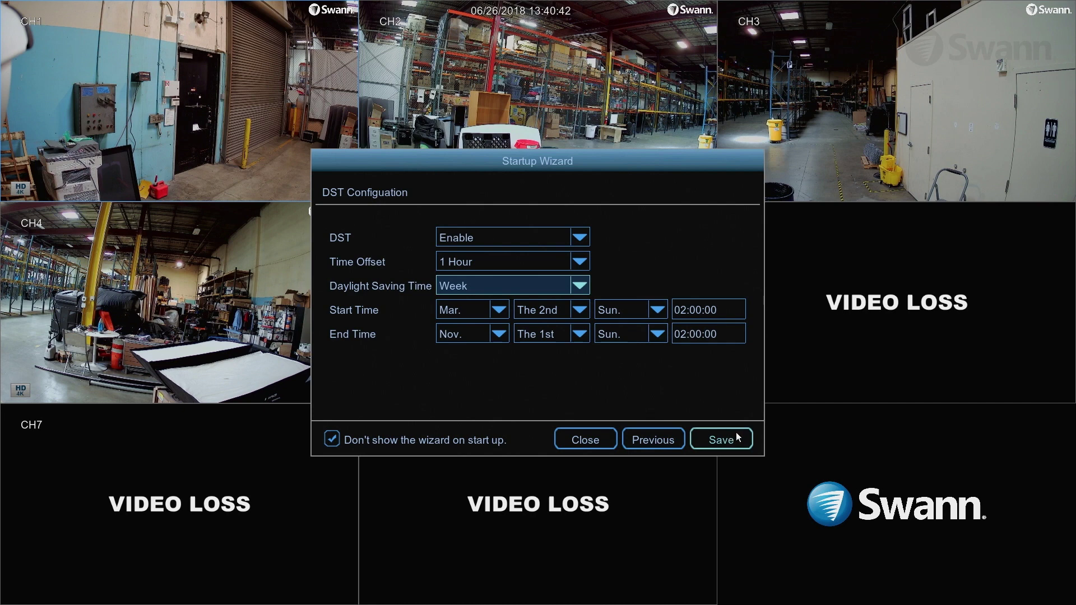
click(712, 432)
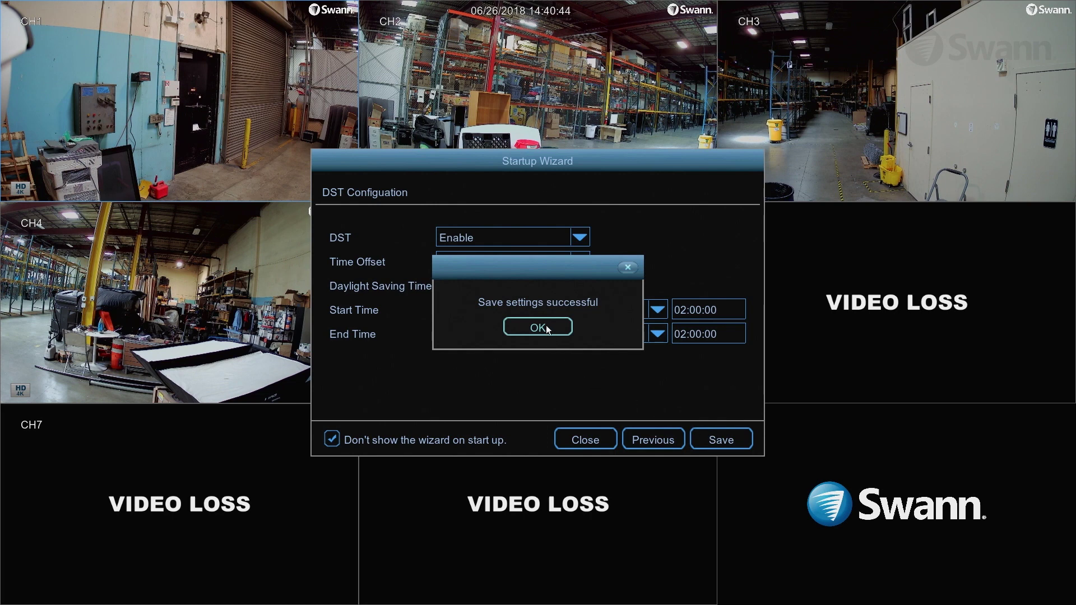
click(546, 327)
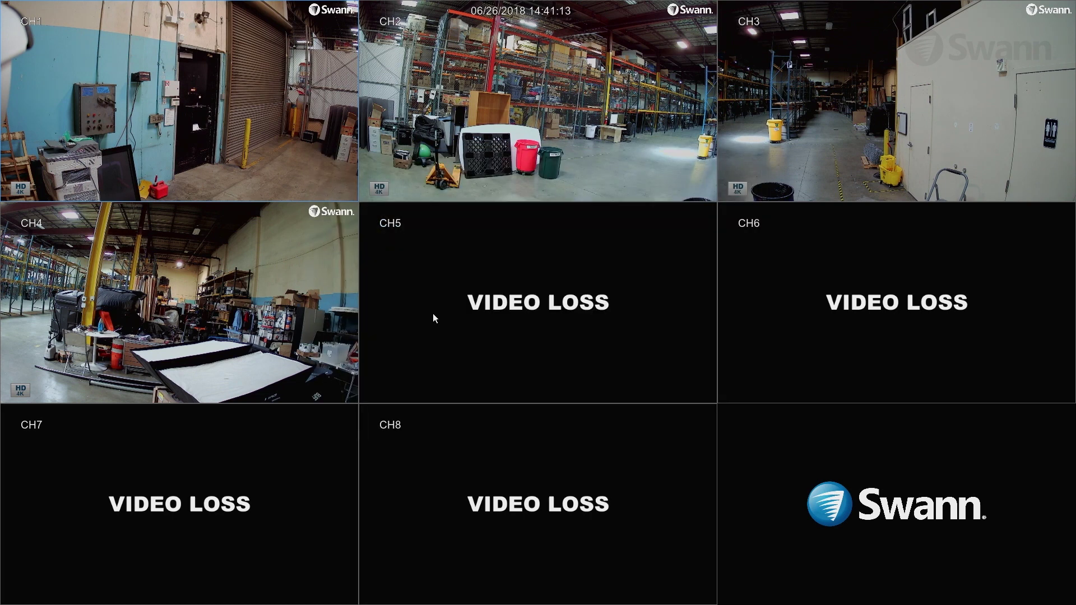